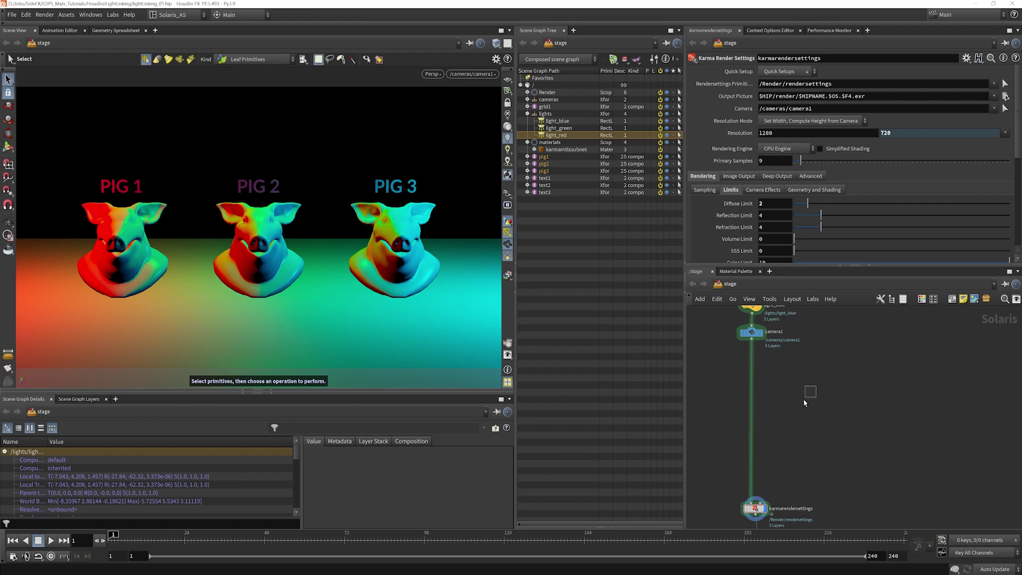
Step: Render the viewport with Karma and wire a new Light Linker node below camera1
click(430, 73)
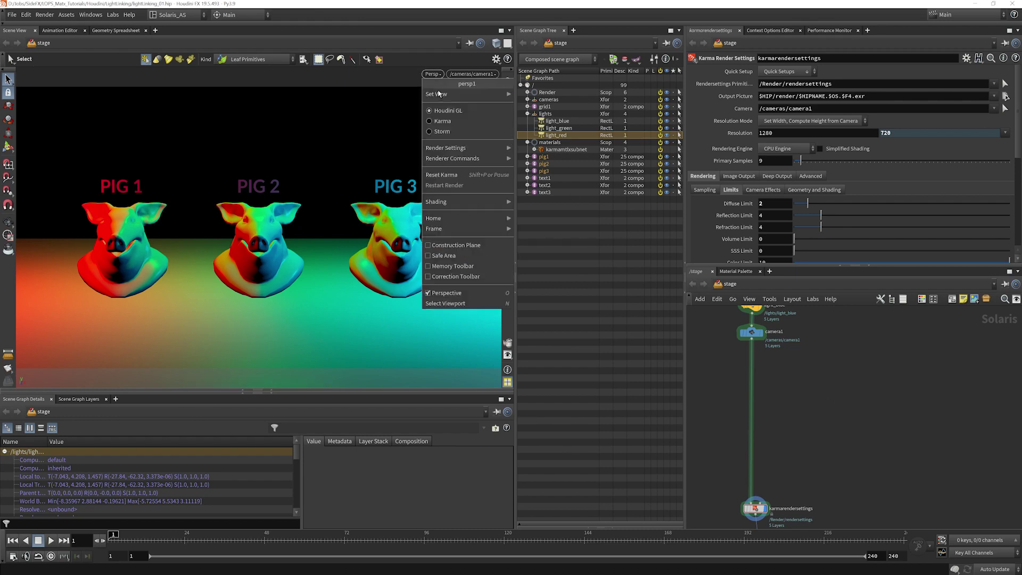
click(458, 121)
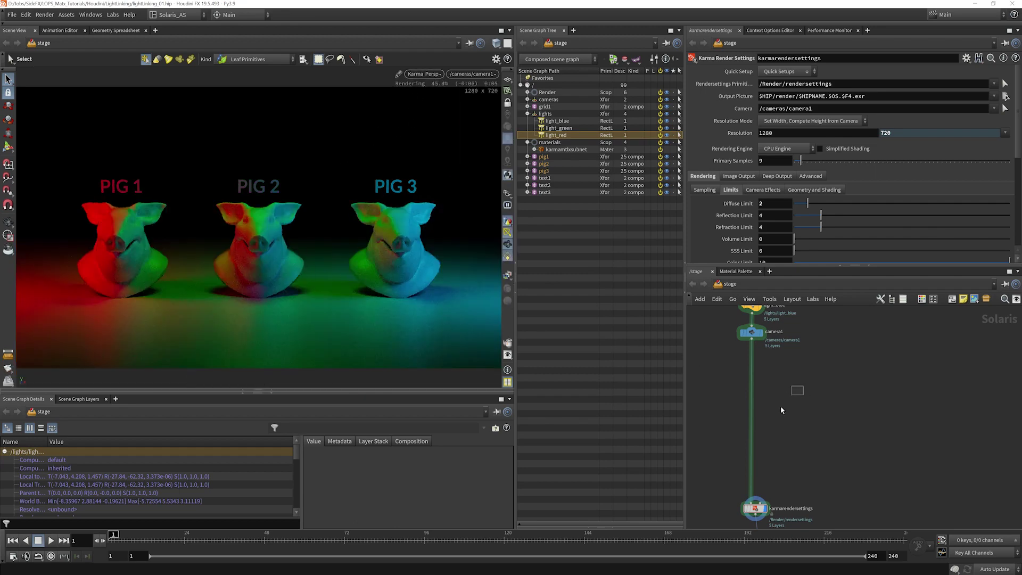
key(Tab)
text(li)
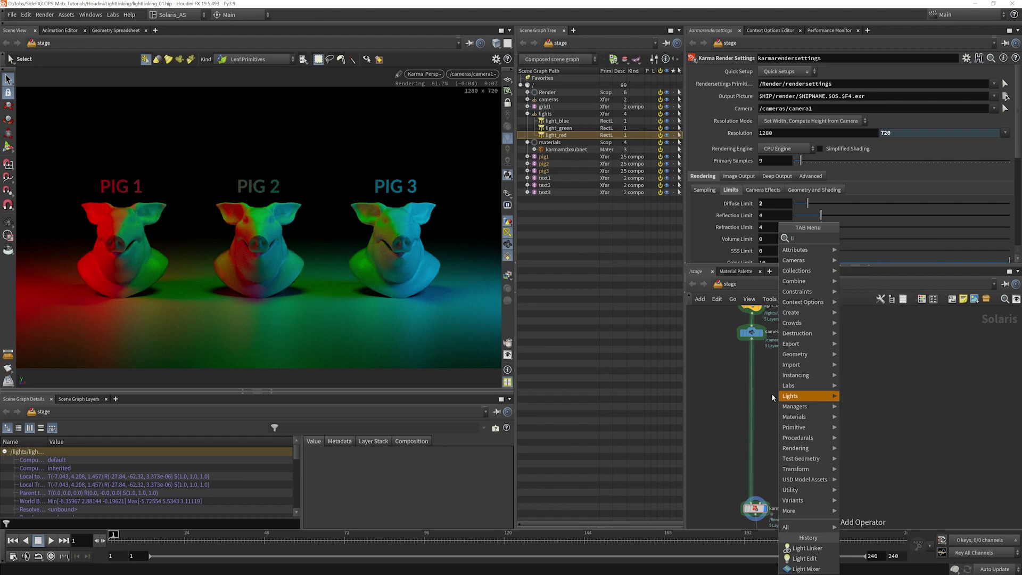
text(ght)
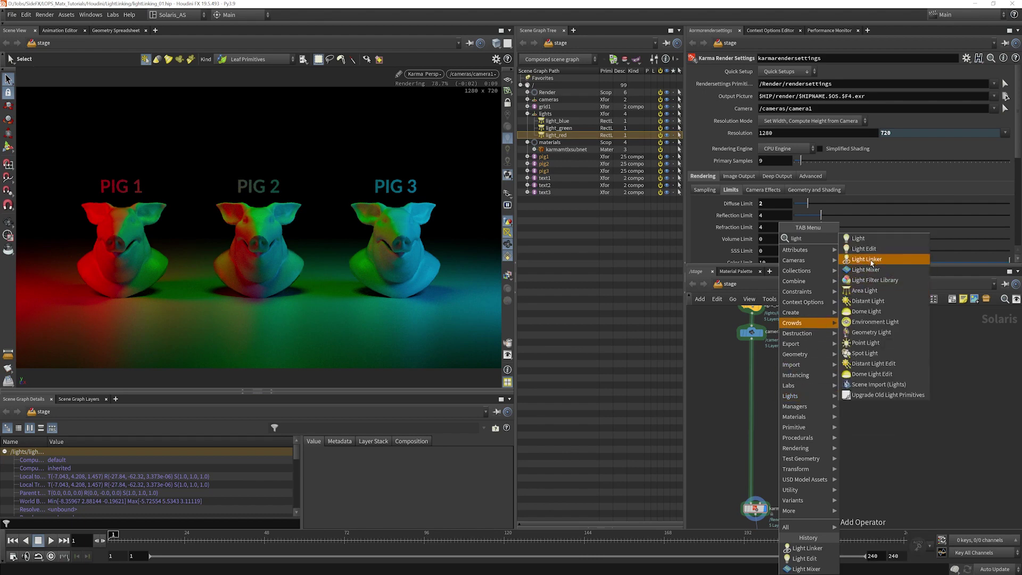
click(868, 260)
click(780, 361)
drag(780, 361, 756, 374)
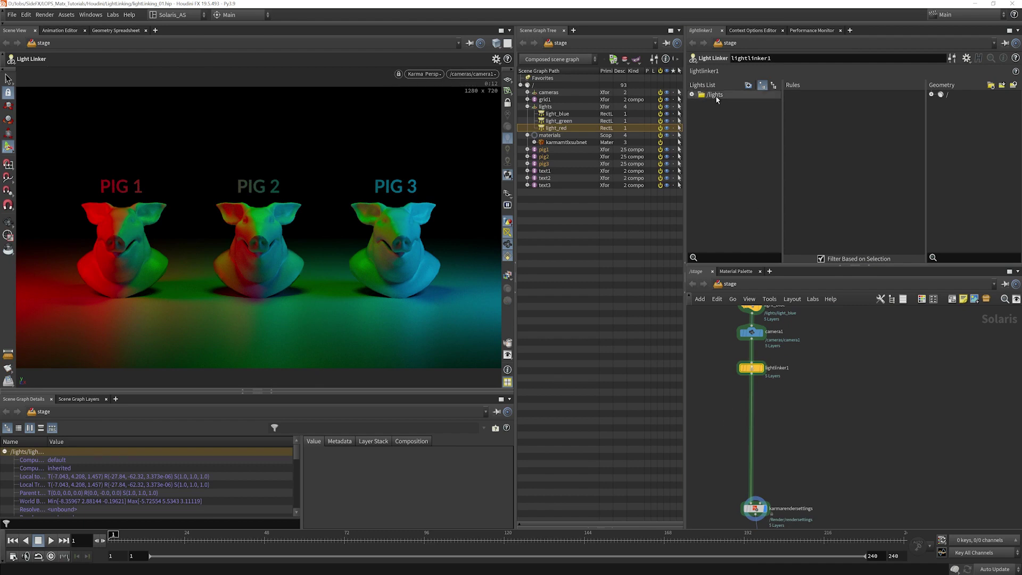
Step: Create a light_red linking rule that excludes pig2 and pig3
click(692, 95)
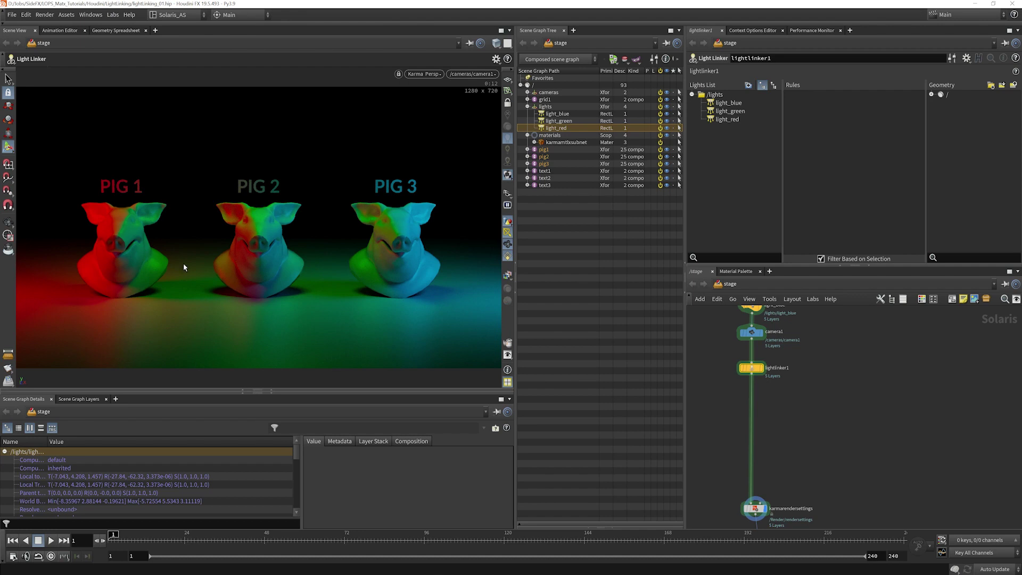
drag(726, 118, 833, 105)
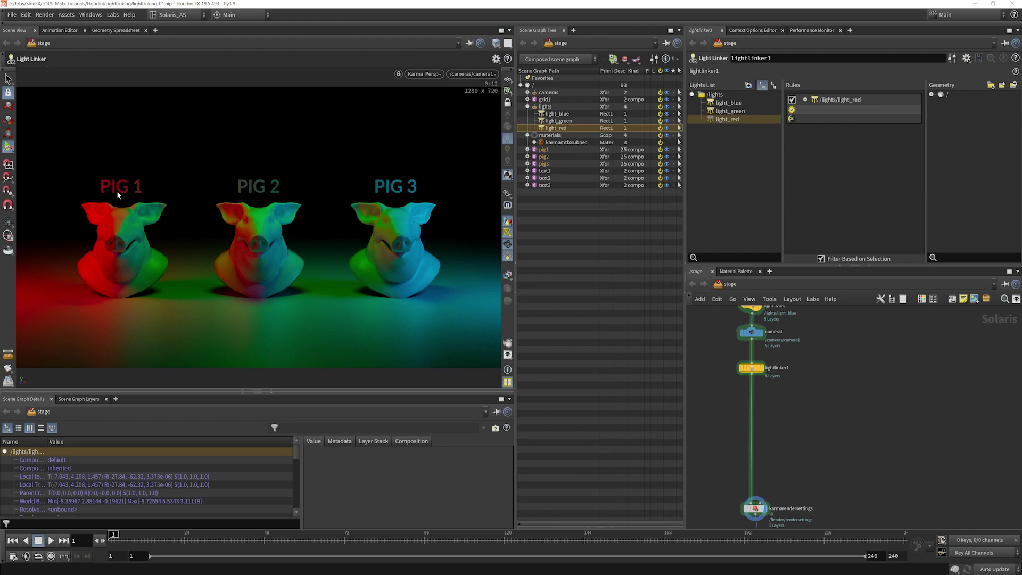
click(931, 94)
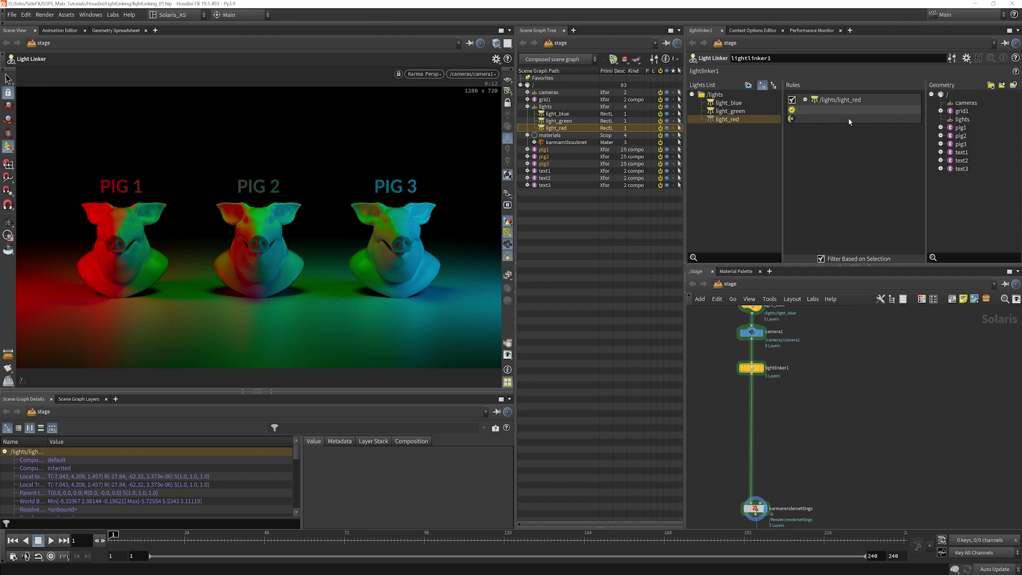
drag(962, 136, 819, 122)
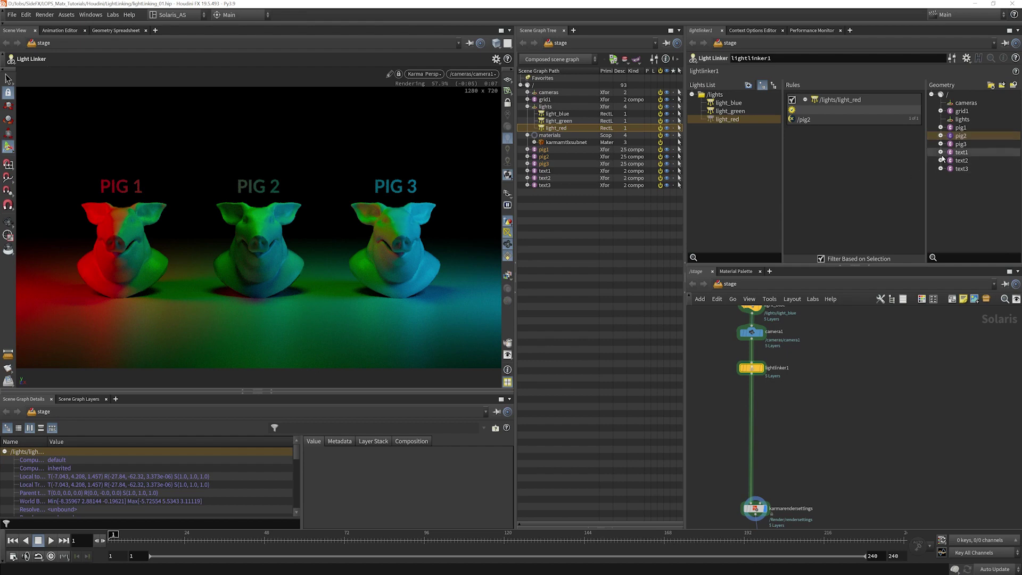
drag(960, 144, 835, 123)
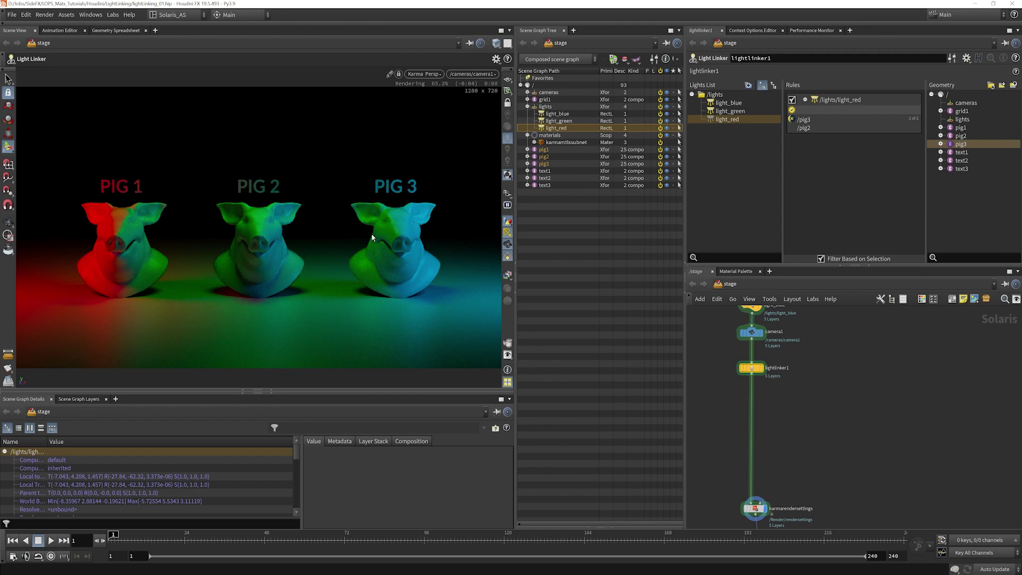
Step: Remove /pig3 from light_red's exclusion list, leaving only /pig2 excluded
double_click(819, 126)
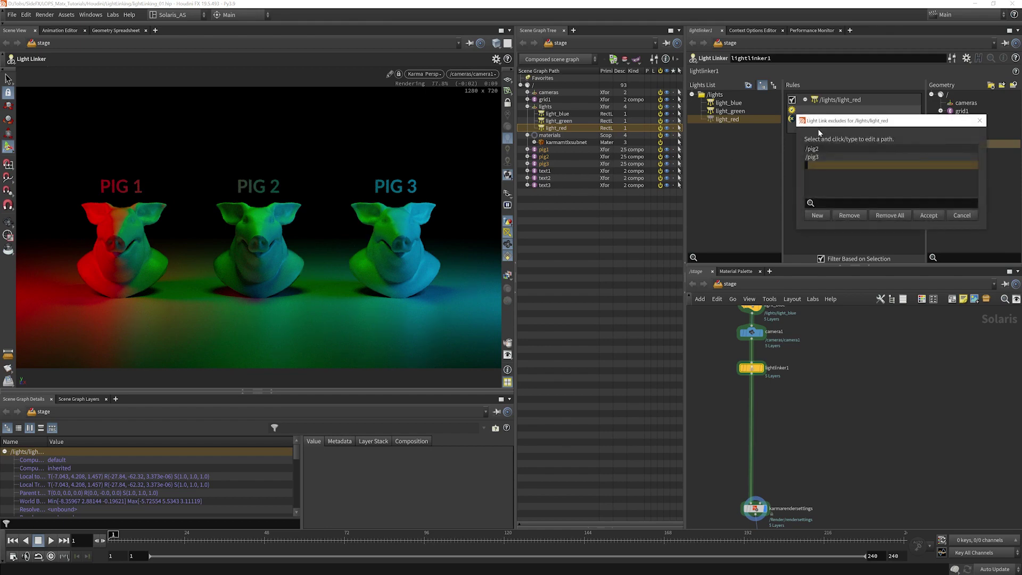
click(823, 157)
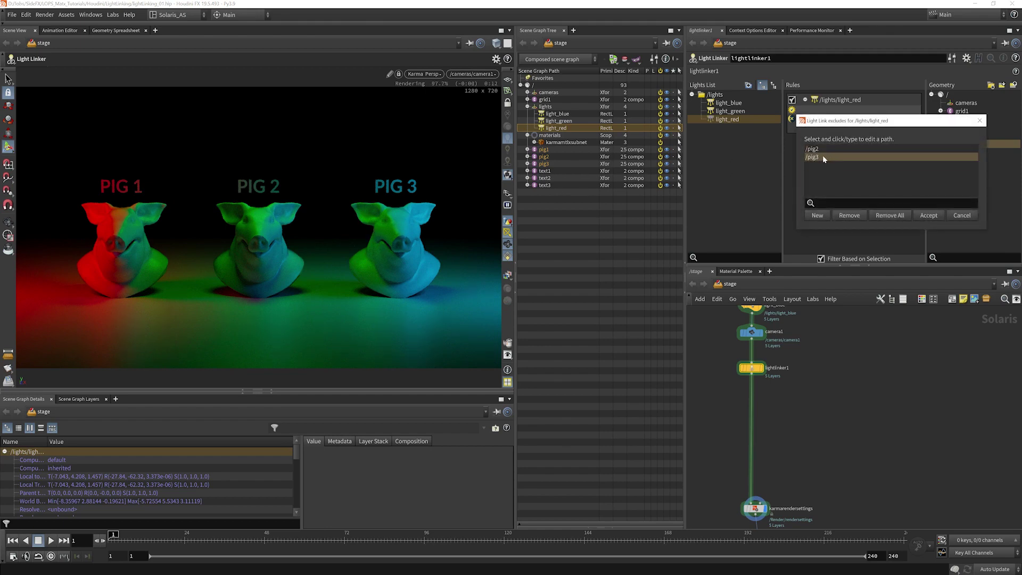
click(850, 216)
click(928, 215)
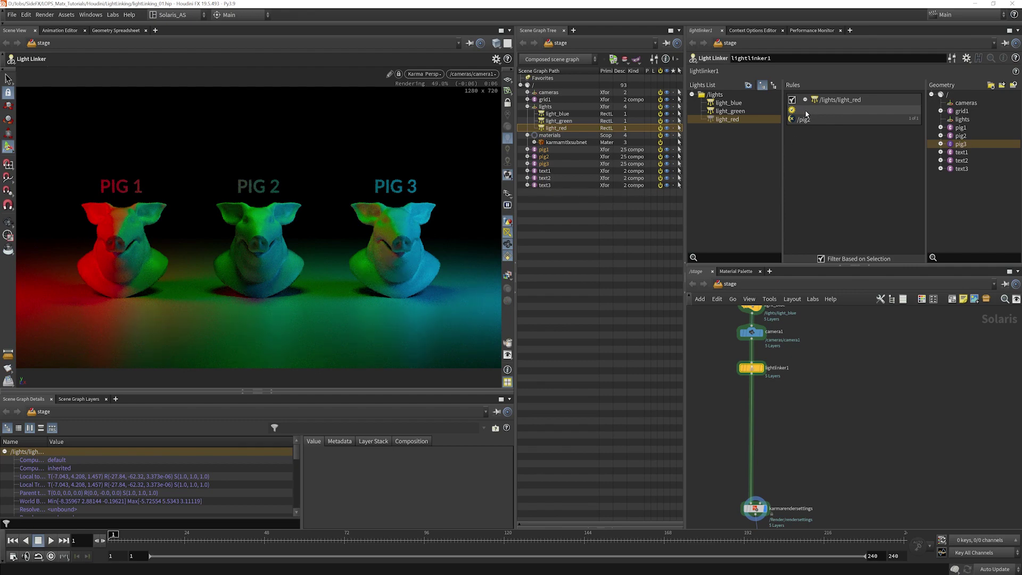
Step: Add a /pig3 linking rule to light_blue
click(725, 104)
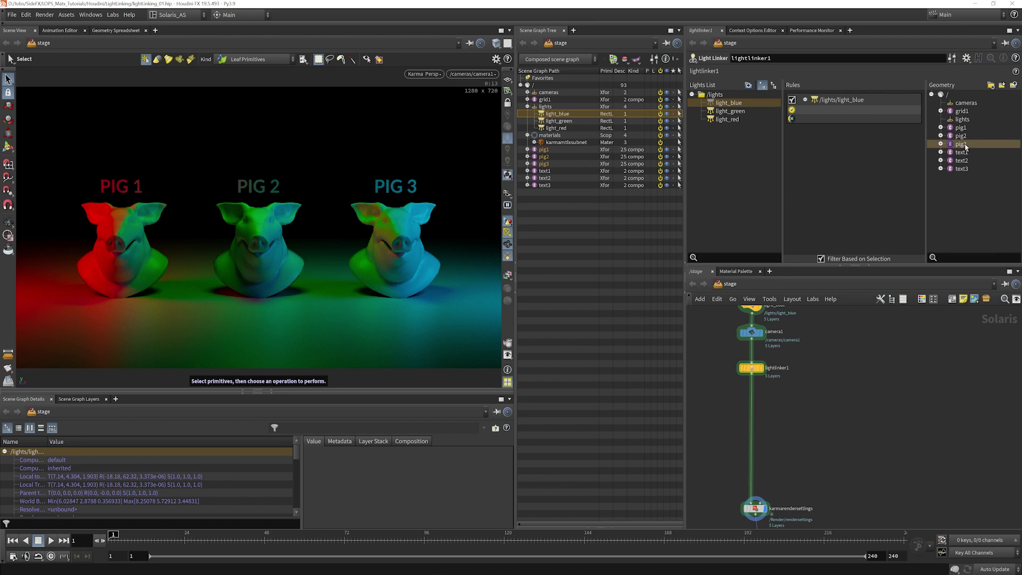
drag(961, 144, 820, 110)
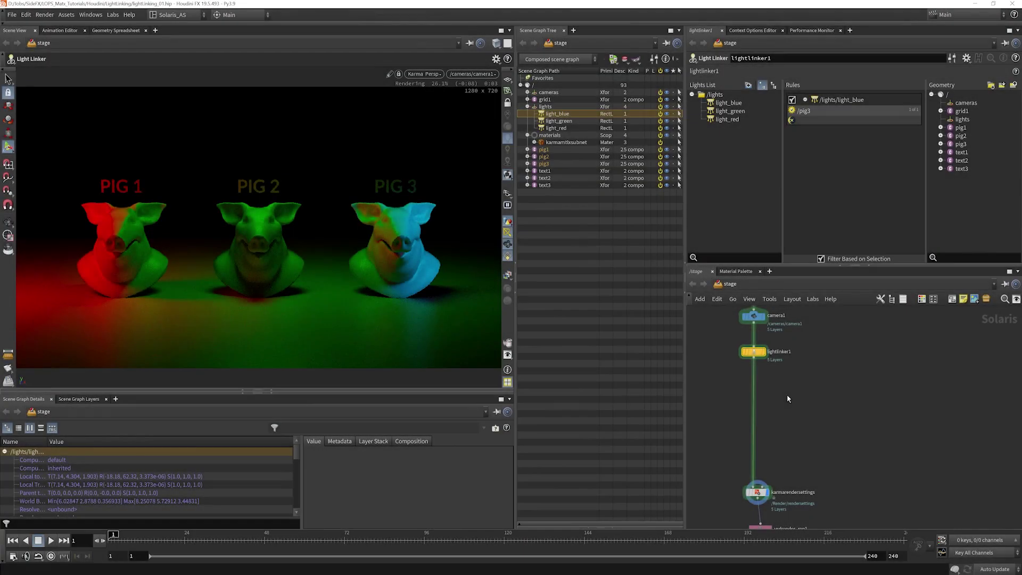
Step: Bypass lightlinker1 and wire a new Light Mixer node below it
key(b)
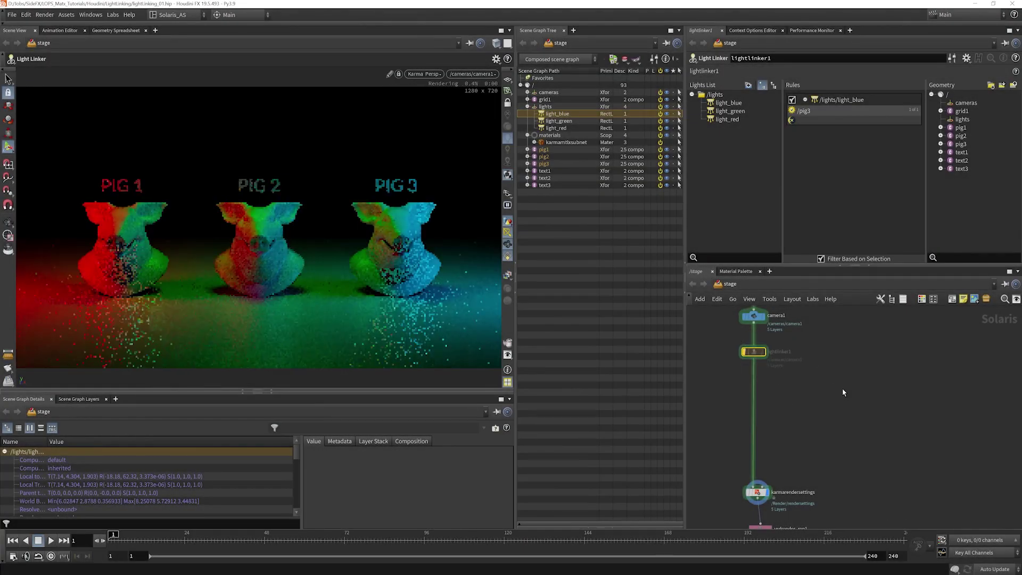
key(Tab)
text(lig)
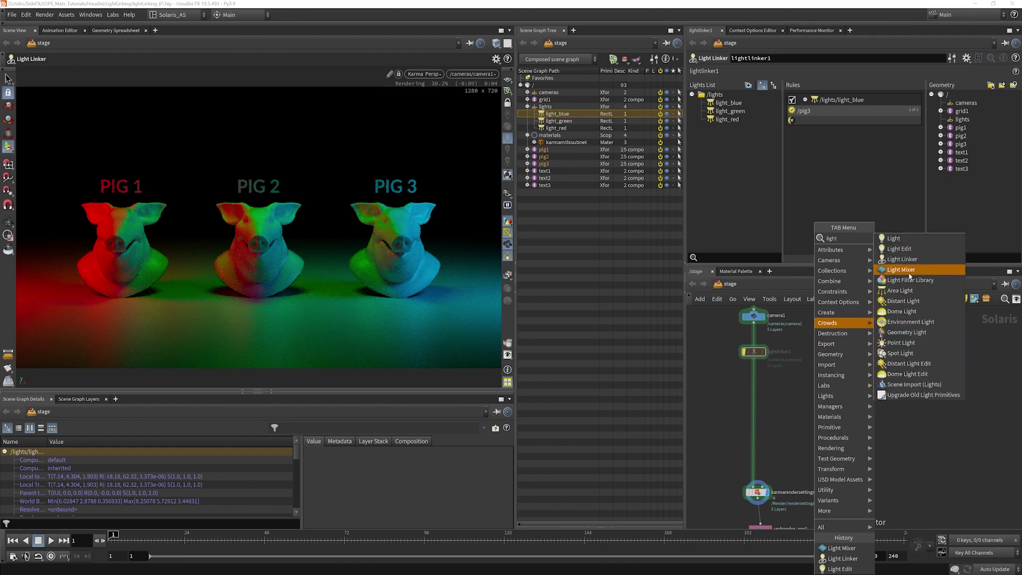
click(902, 270)
click(788, 395)
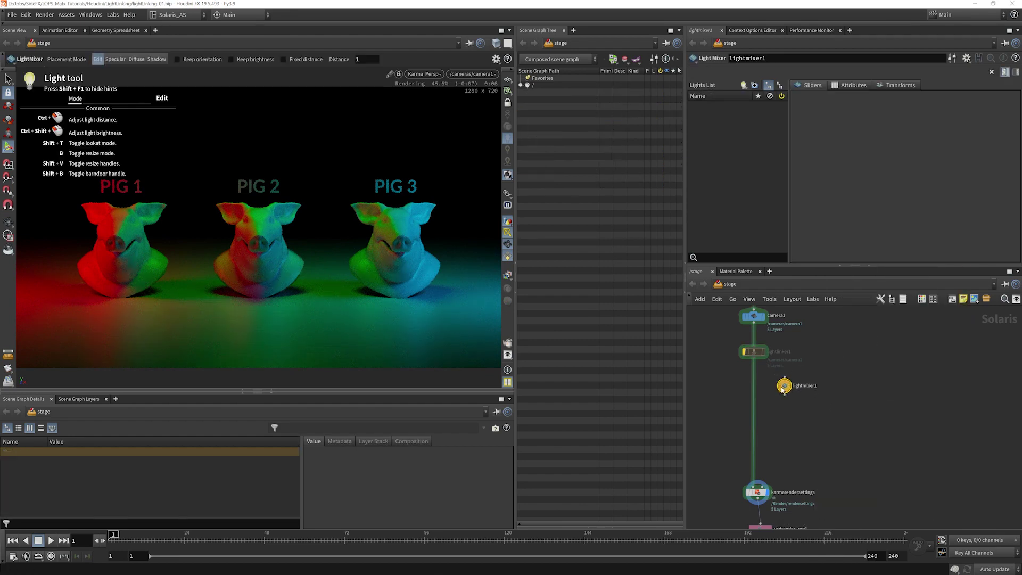
drag(786, 388, 754, 397)
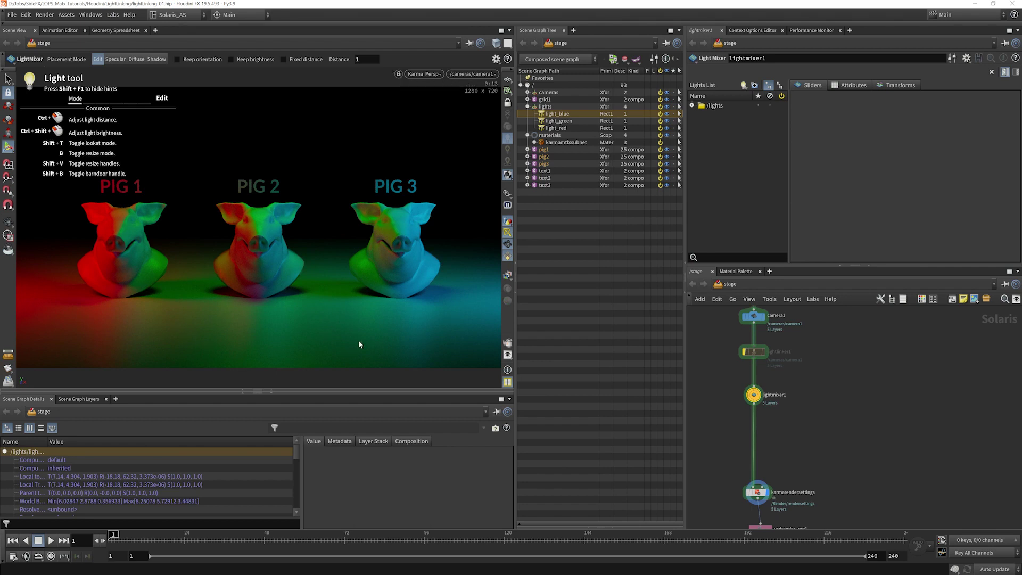
Step: Add mixer columns for light_blue, light_green and light_red, then nudge blue's exposure down
click(692, 105)
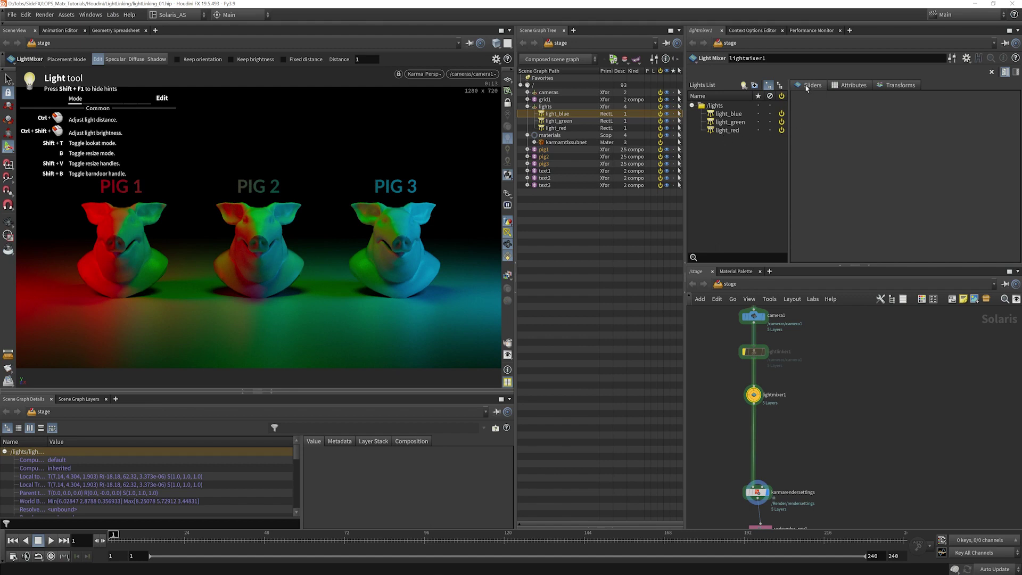
drag(732, 112, 835, 183)
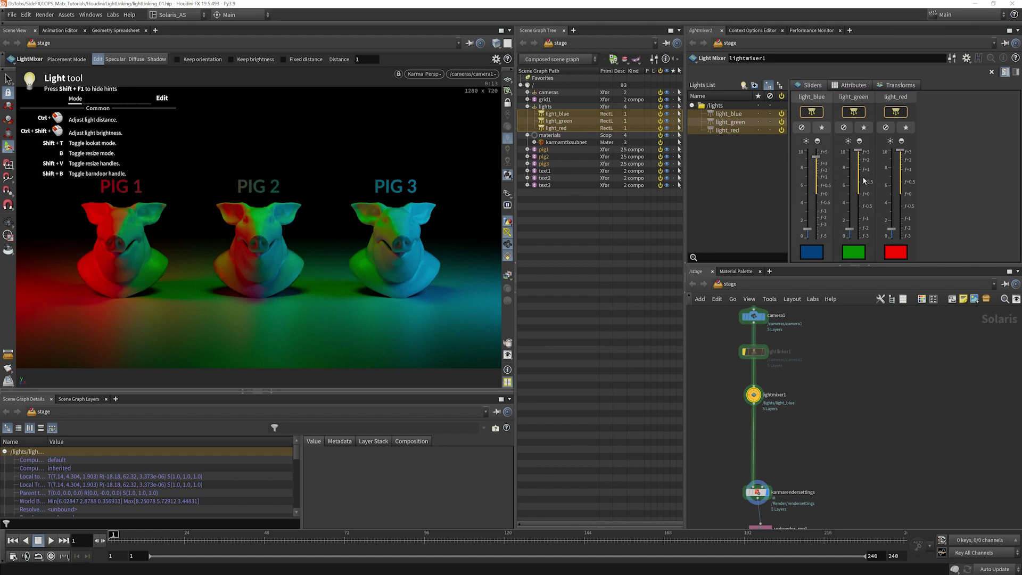
mouse_move(816, 159)
mouse_down()
mouse_move(817, 188)
mouse_move(818, 161)
mouse_up()
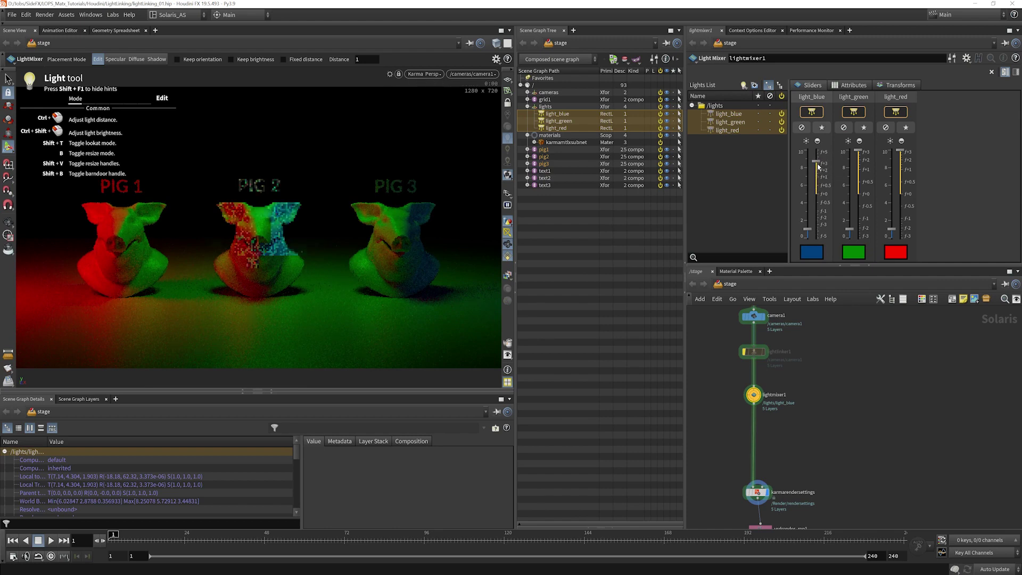
Step: Shift light_blue's colour toward teal in the Color Editor
click(811, 251)
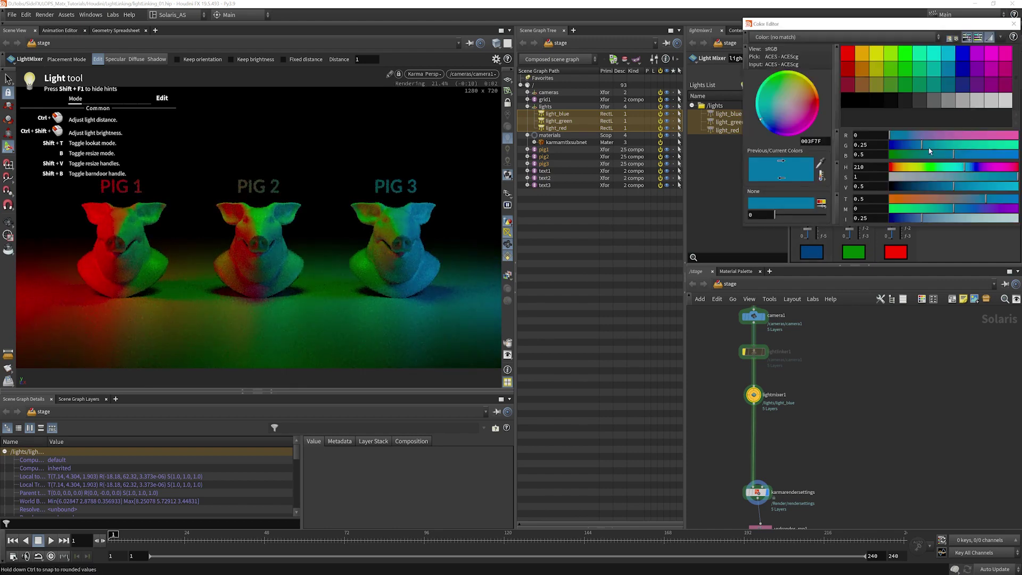
drag(935, 148, 952, 146)
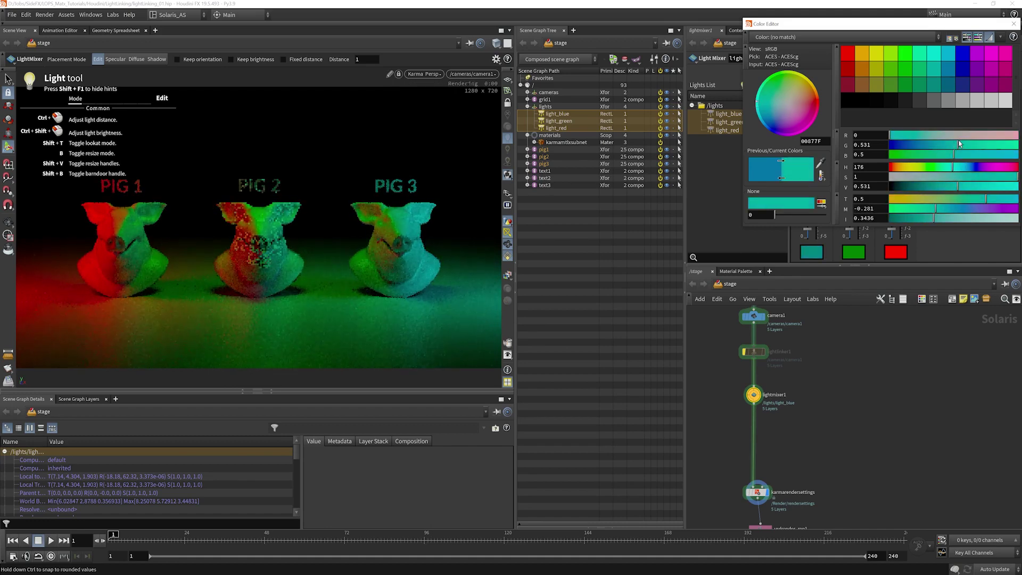
drag(953, 146, 961, 147)
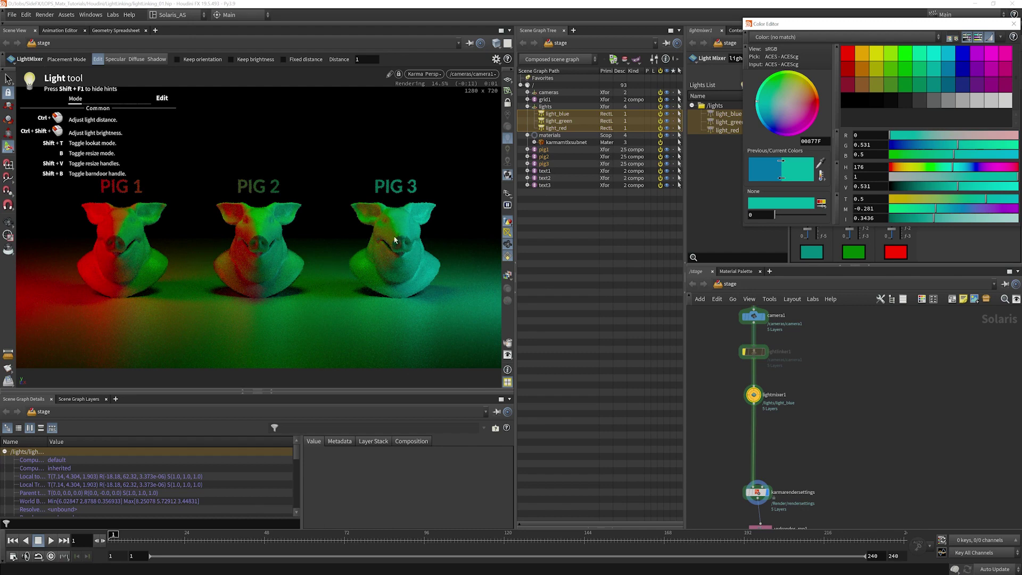
click(1013, 24)
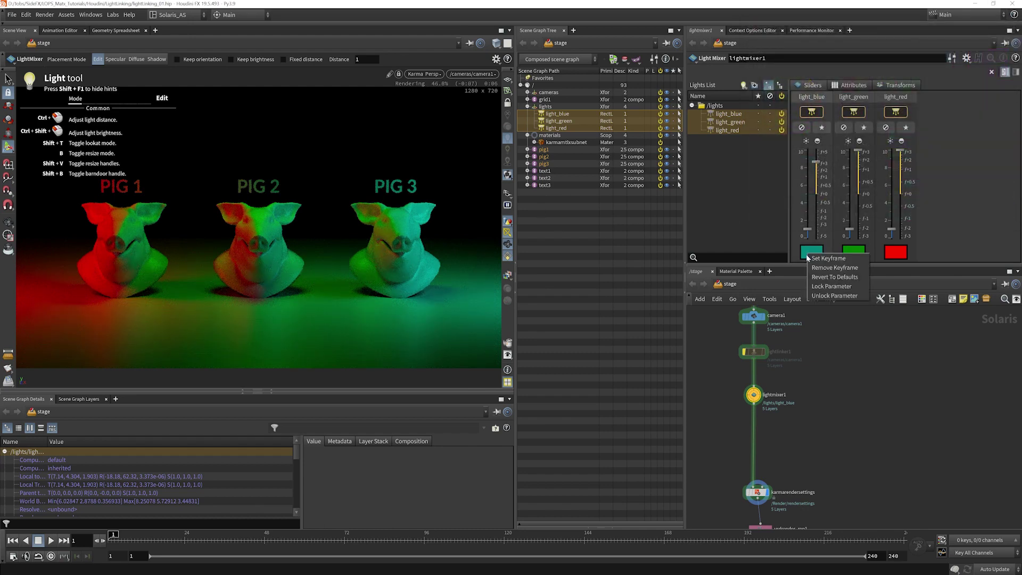
Step: Revert light_blue's colour and exposure to their defaults
right_click(807, 256)
click(835, 277)
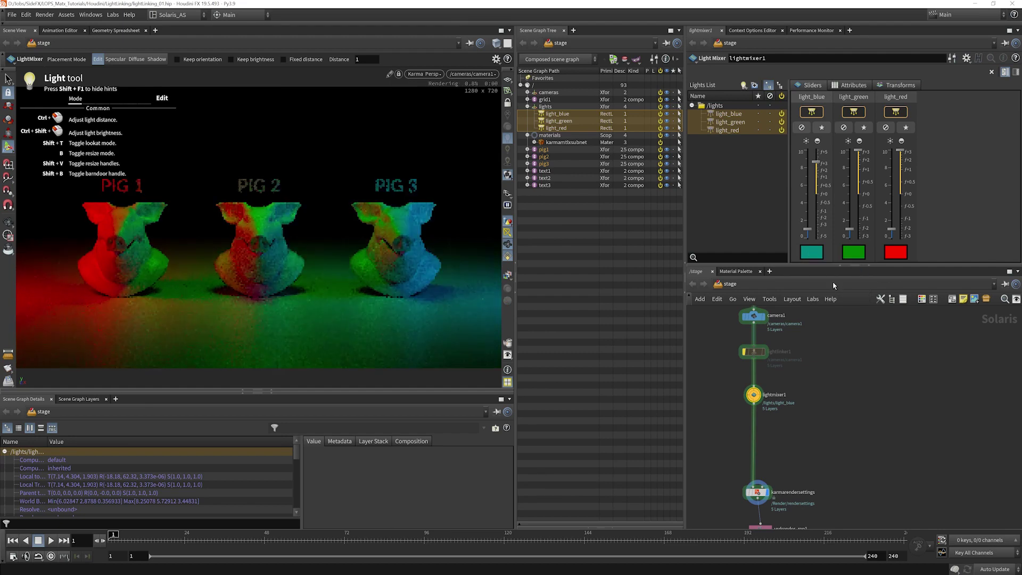
right_click(818, 163)
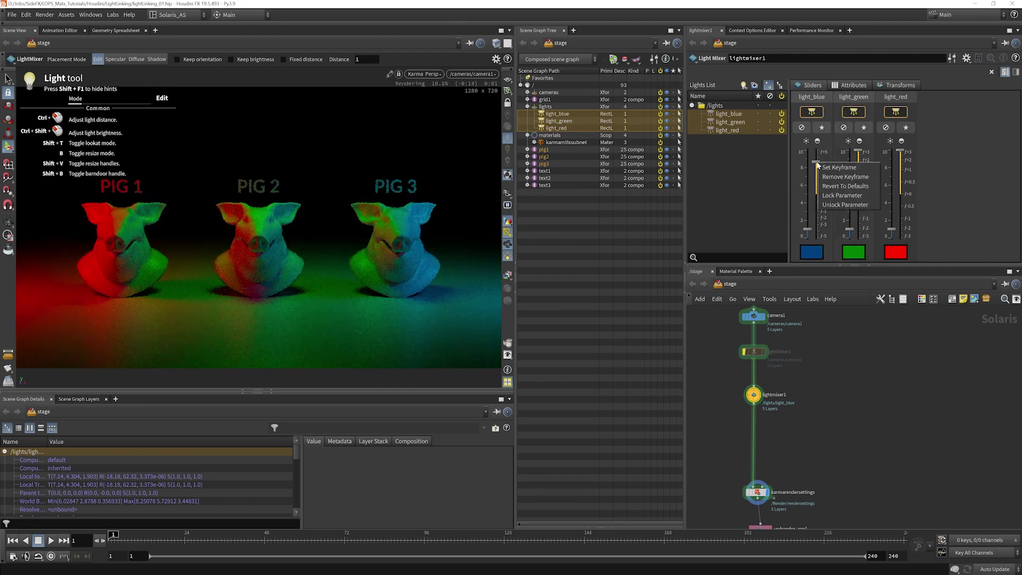
click(832, 186)
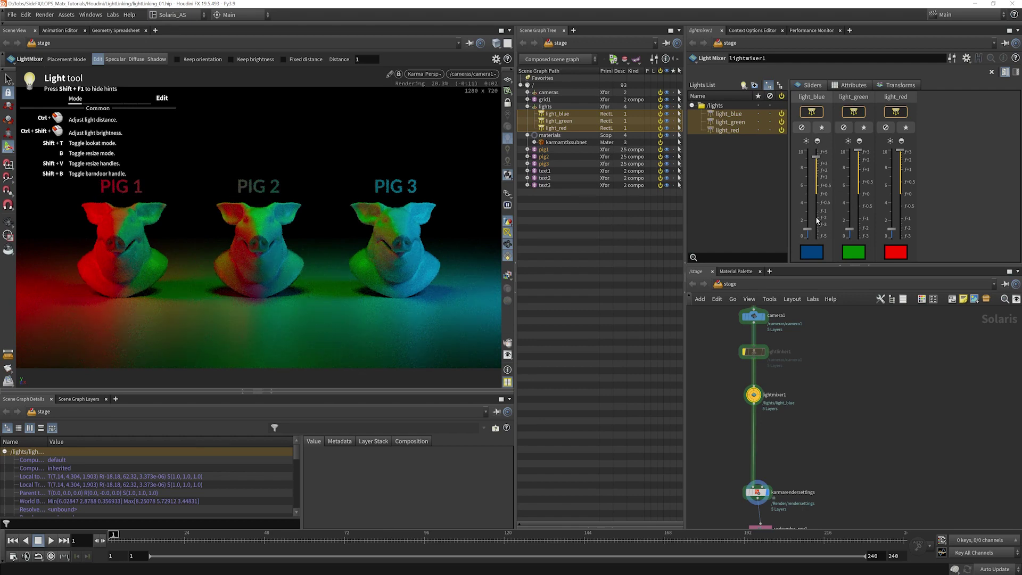
click(818, 141)
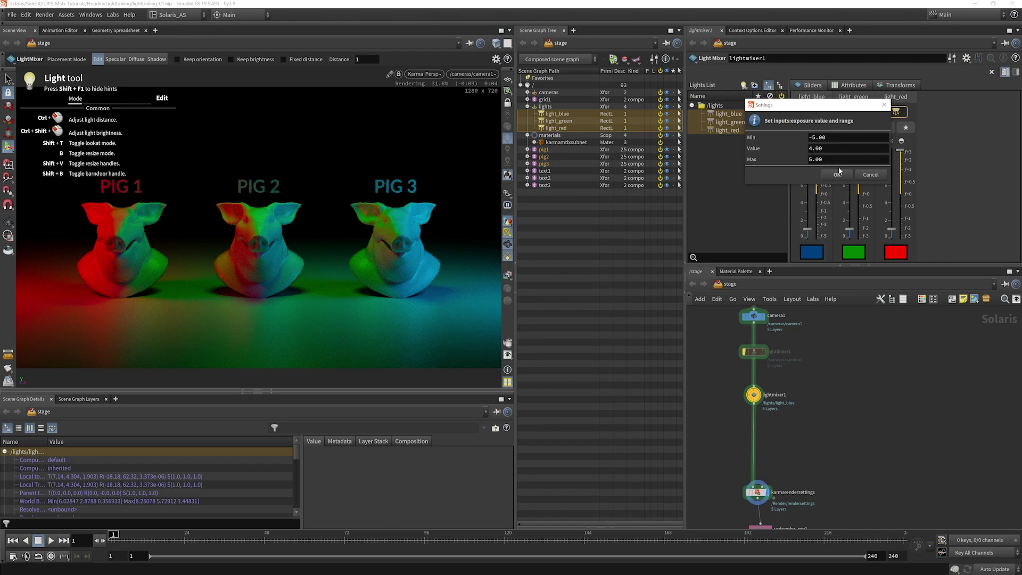
click(872, 176)
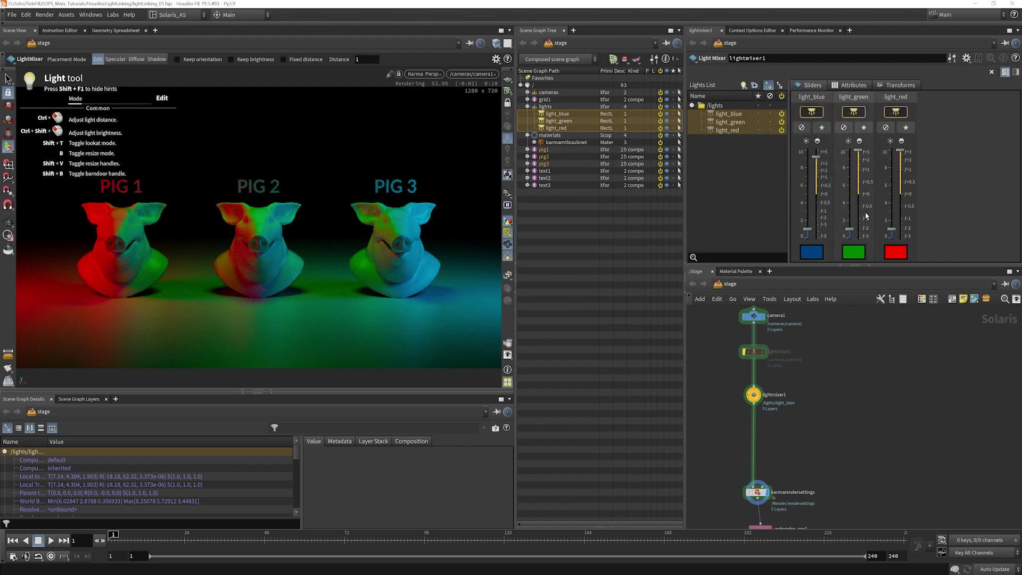
Step: Test mute, enable and solo on light_blue and lower its intensity slightly
click(802, 128)
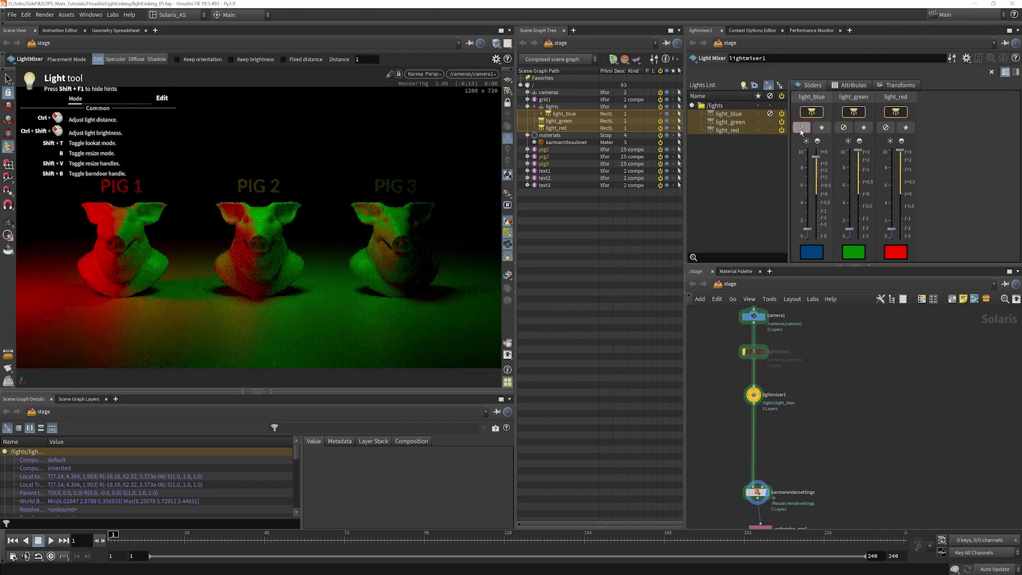
click(802, 128)
click(810, 115)
click(811, 113)
click(821, 128)
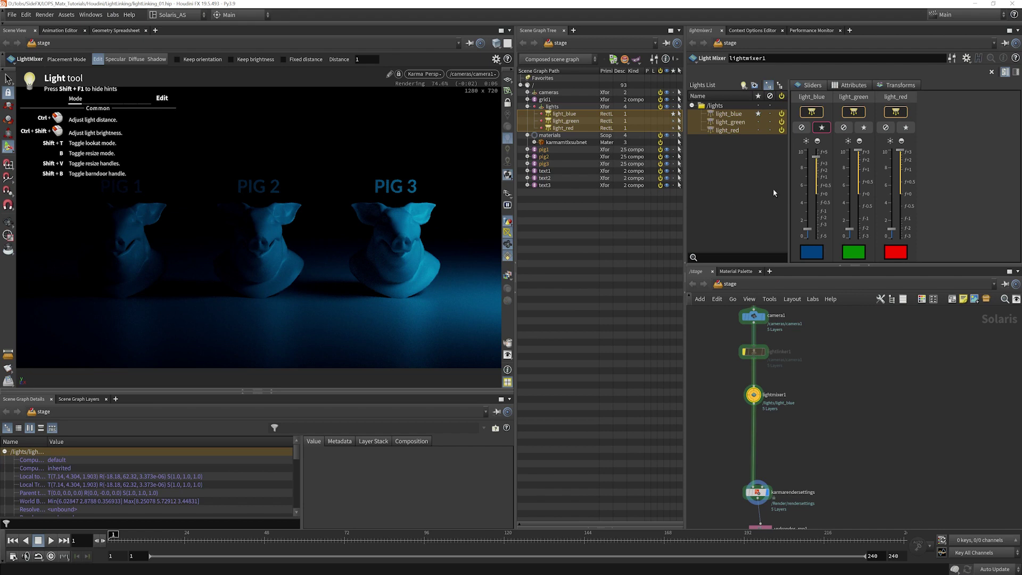
drag(816, 157, 817, 162)
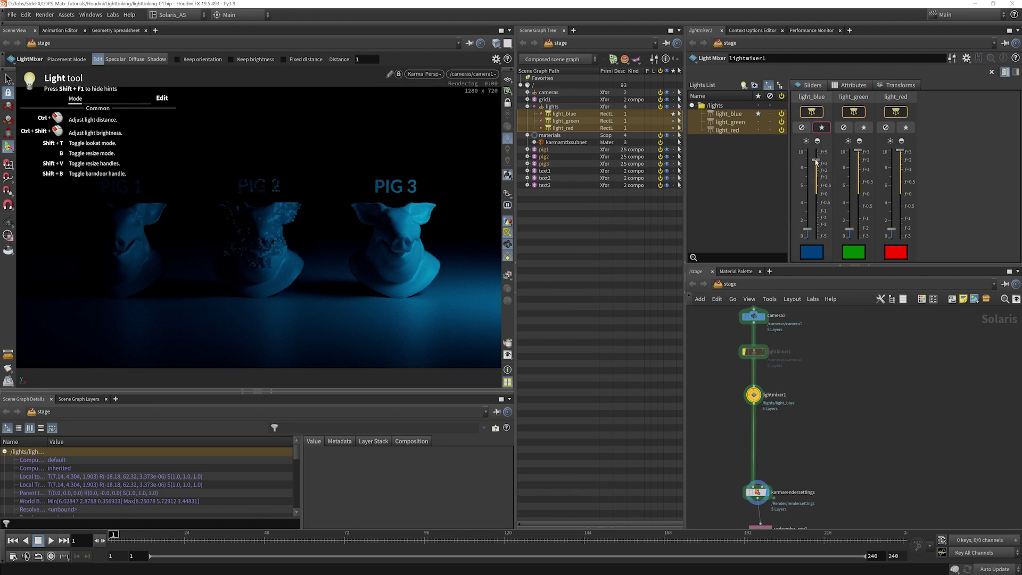
Step: Mute green, solo light_red, lower its exposure to about 2.3, then unsolo it
click(843, 127)
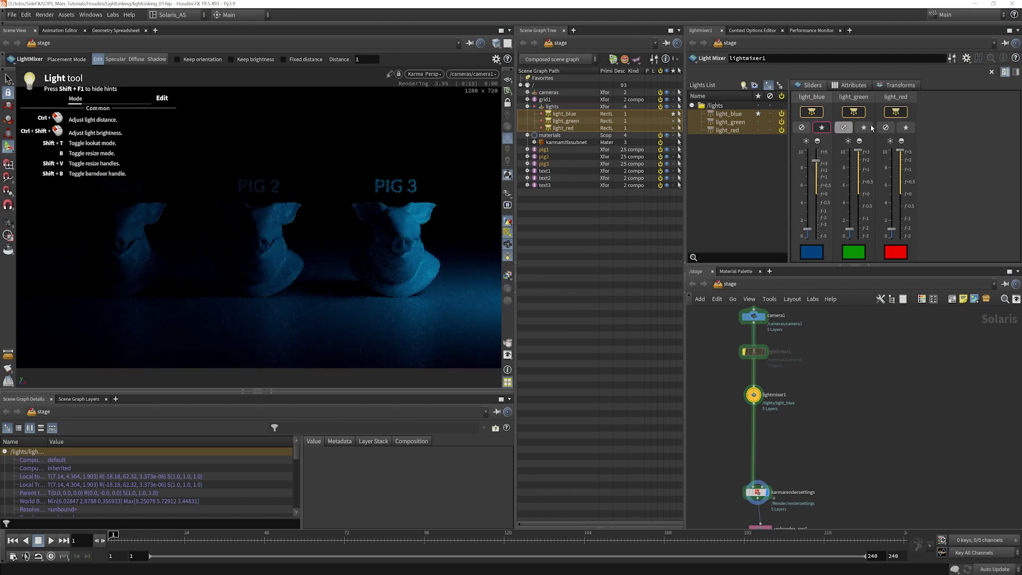
click(906, 127)
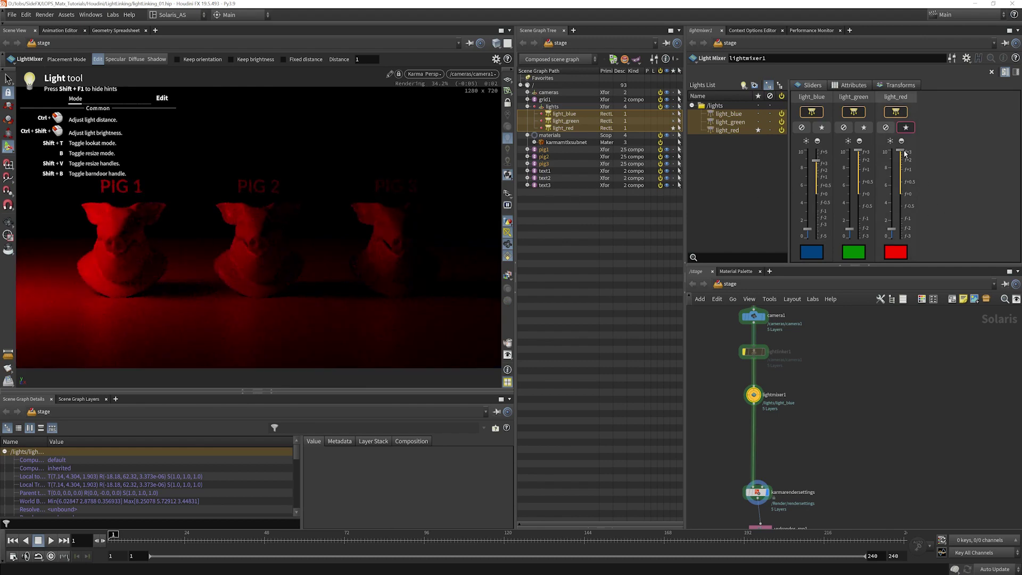
drag(900, 150, 901, 158)
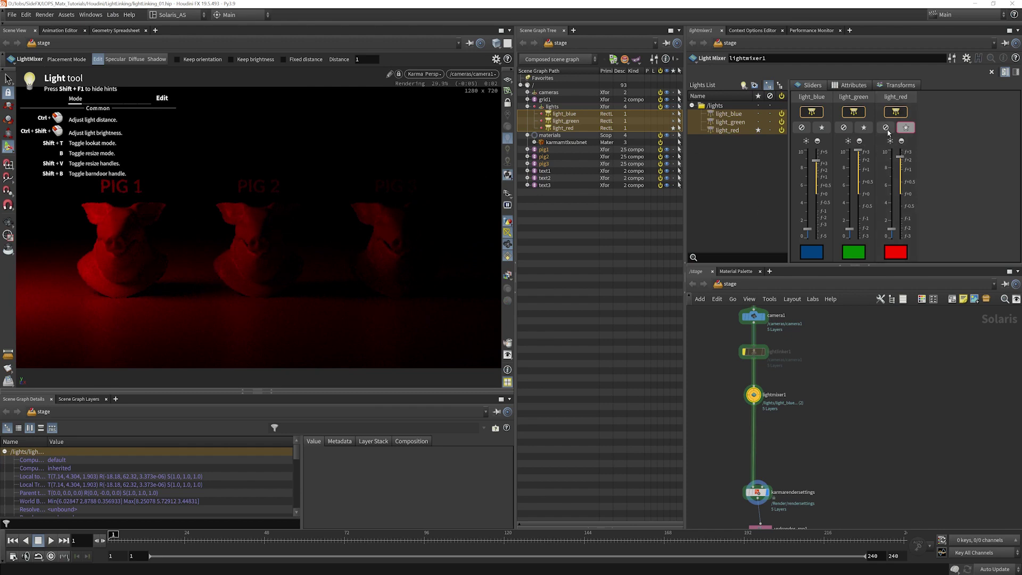
click(906, 127)
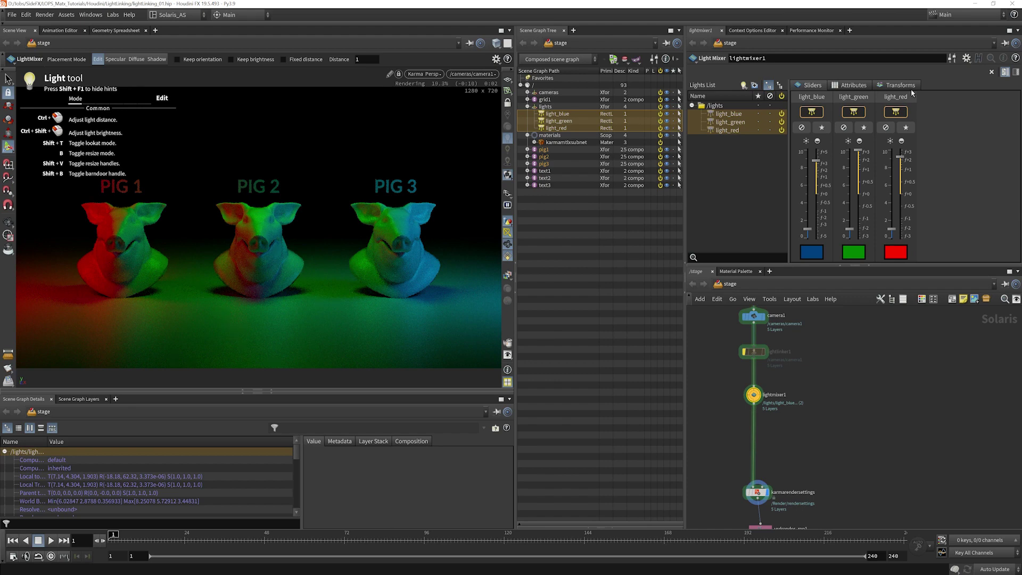
Step: In the Attributes table, set light_red's colour to dark green, then revert it to default red
click(854, 85)
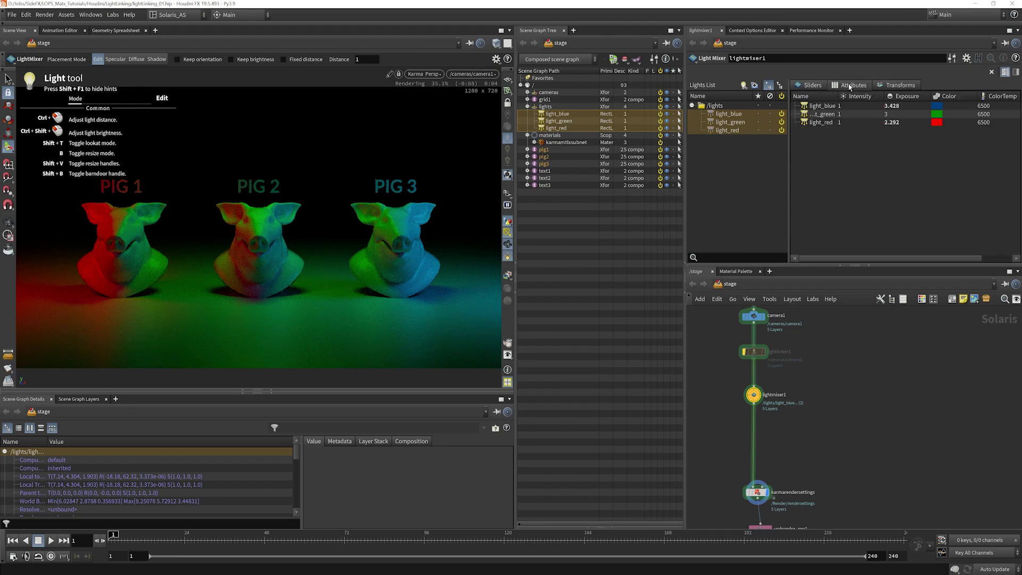
click(941, 123)
click(940, 123)
click(907, 71)
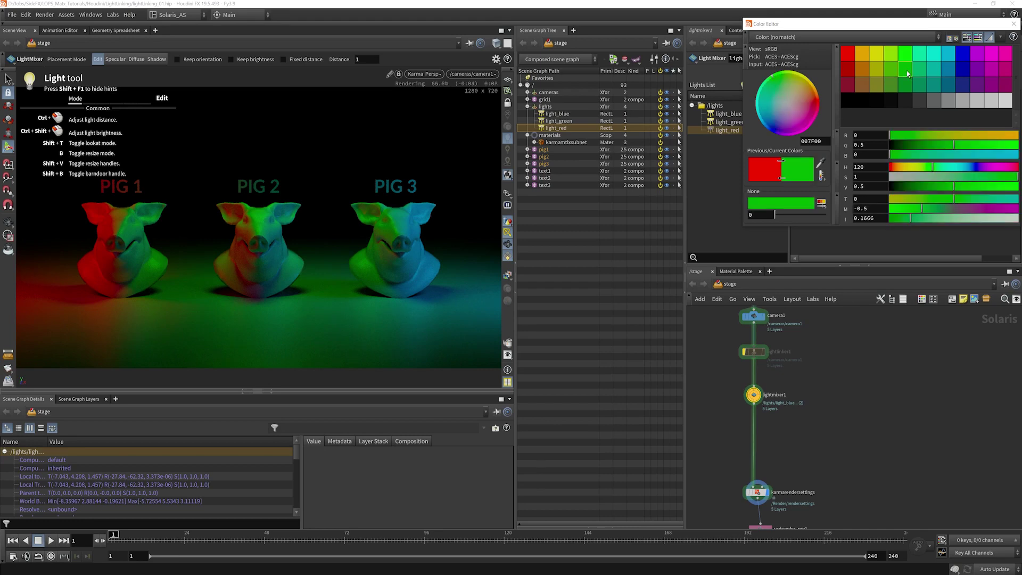
click(1014, 24)
right_click(937, 123)
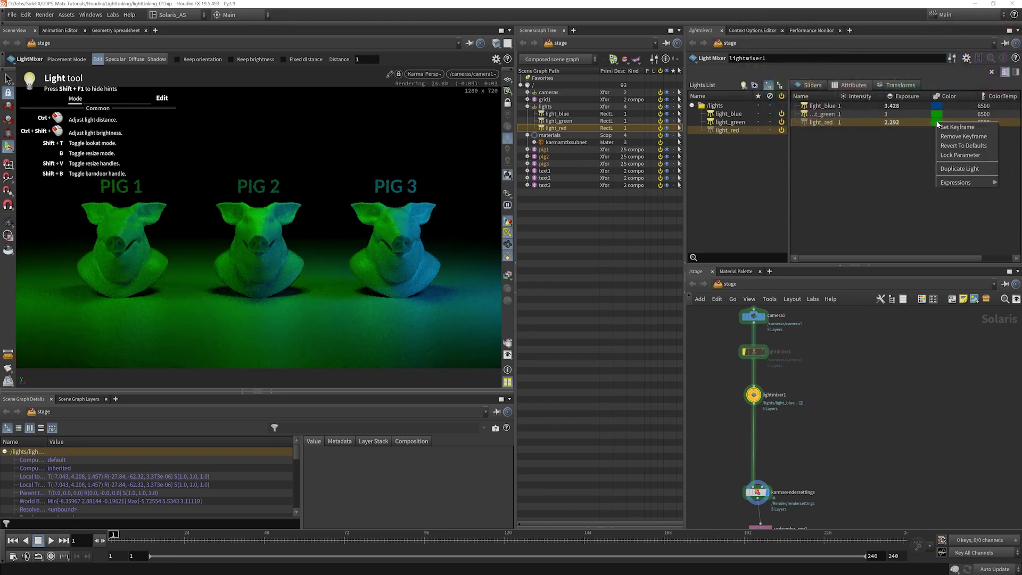
click(964, 146)
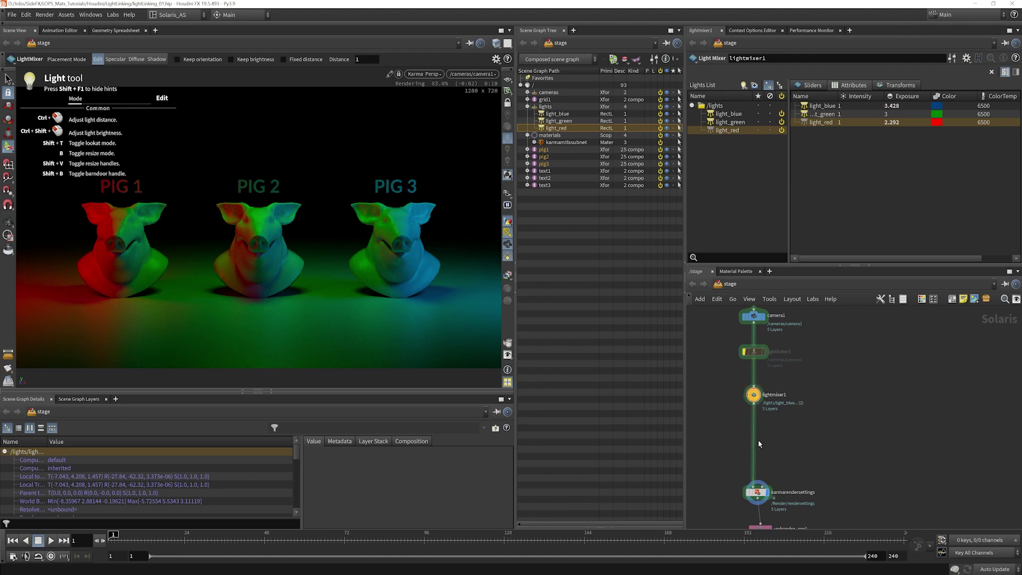
Step: Add a Light Edit node below lightmixer1 with primitives set to /lights/light_red
middle_drag(740, 432, 742, 411)
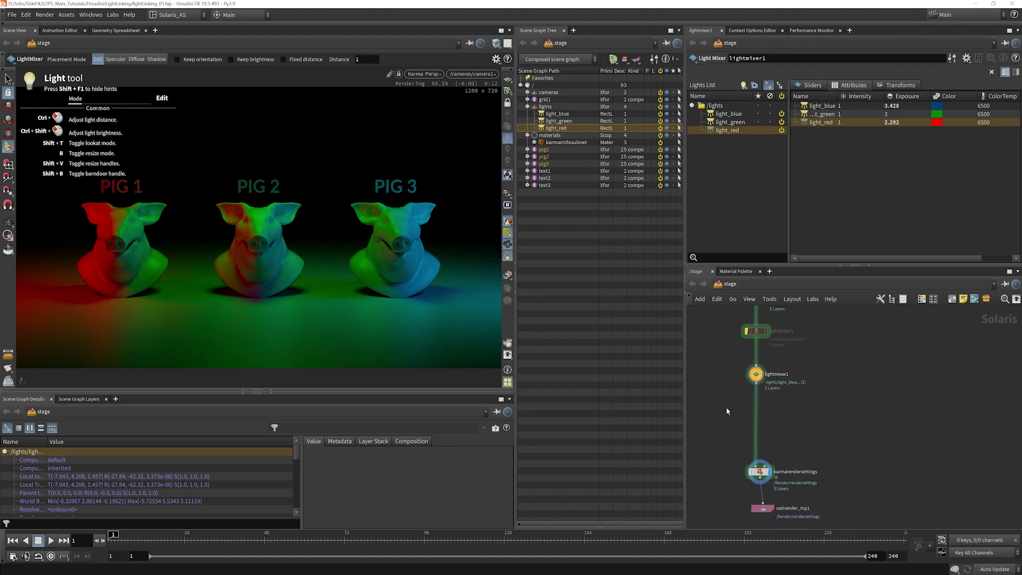
key(Tab)
text(lig)
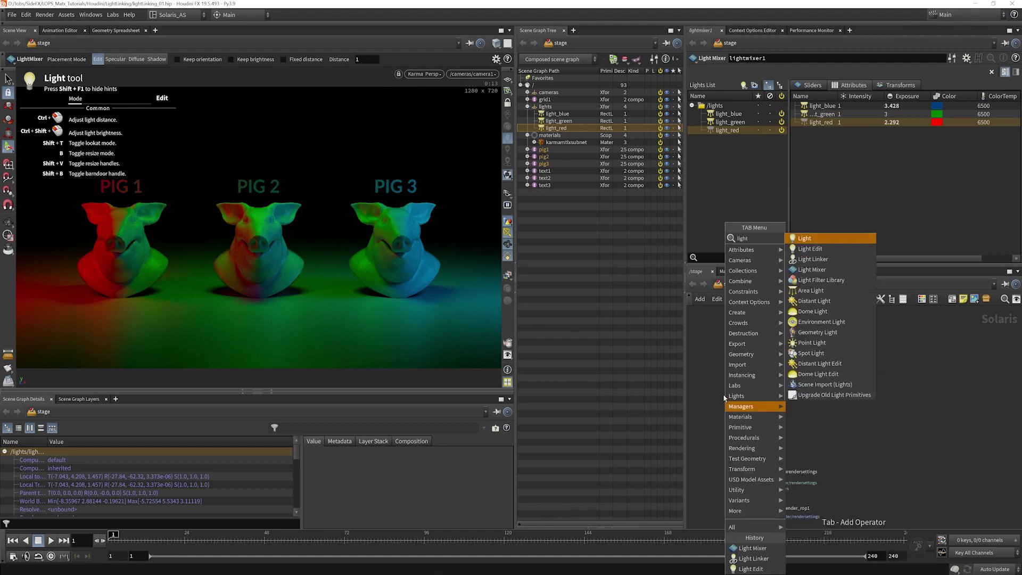
text(hted)
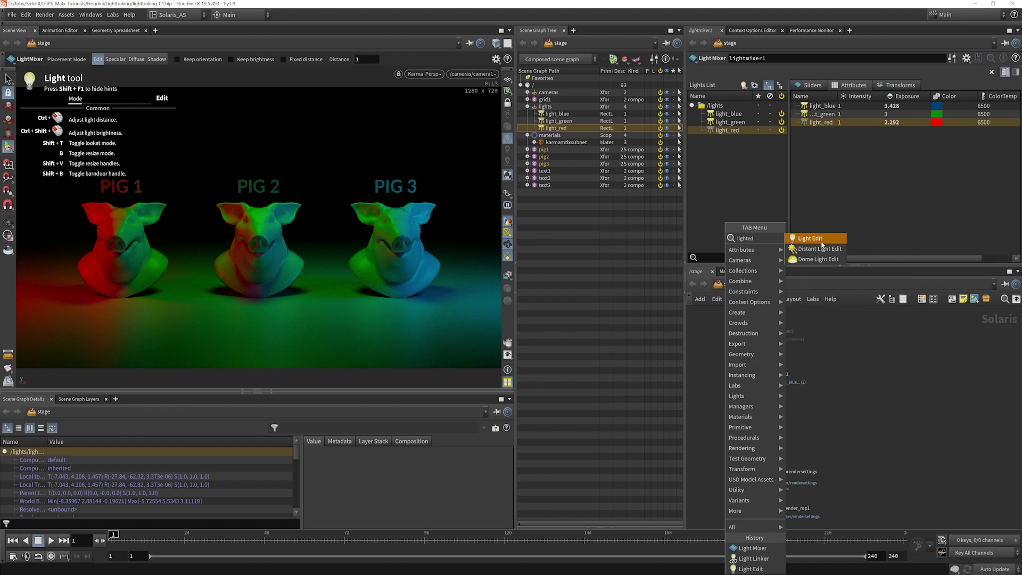
key(Return)
click(765, 414)
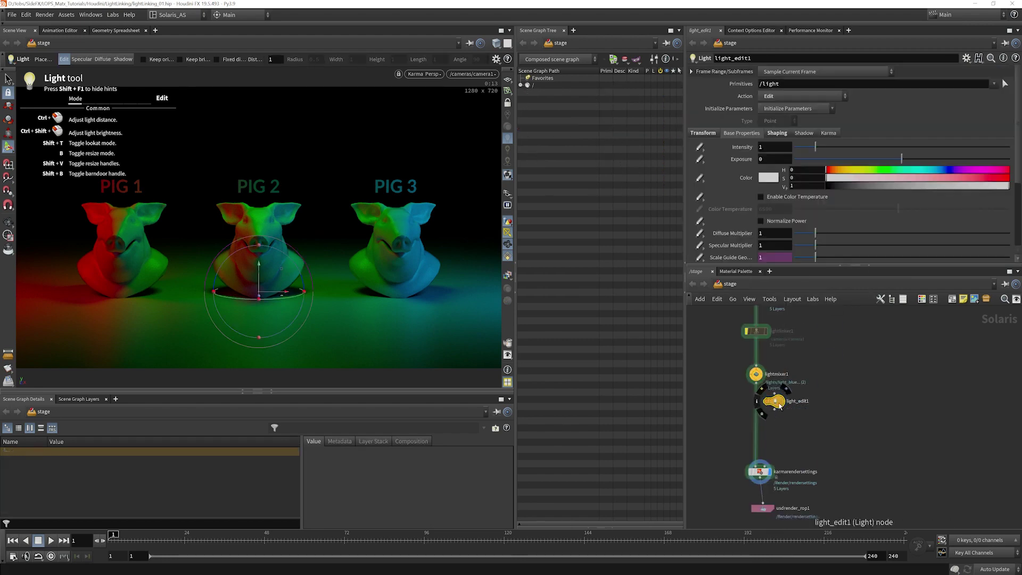
mouse_move(760, 416)
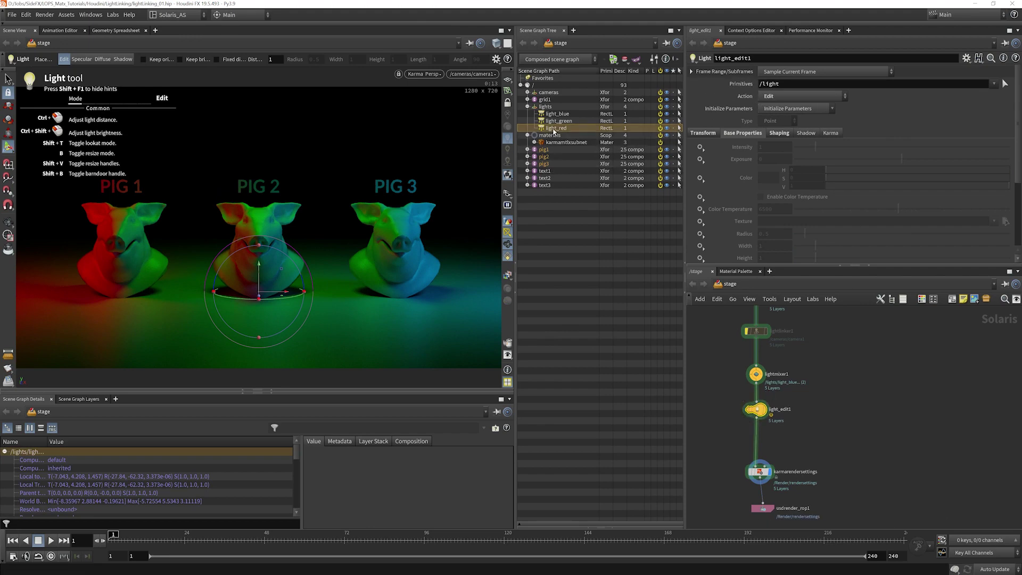
drag(553, 128, 785, 85)
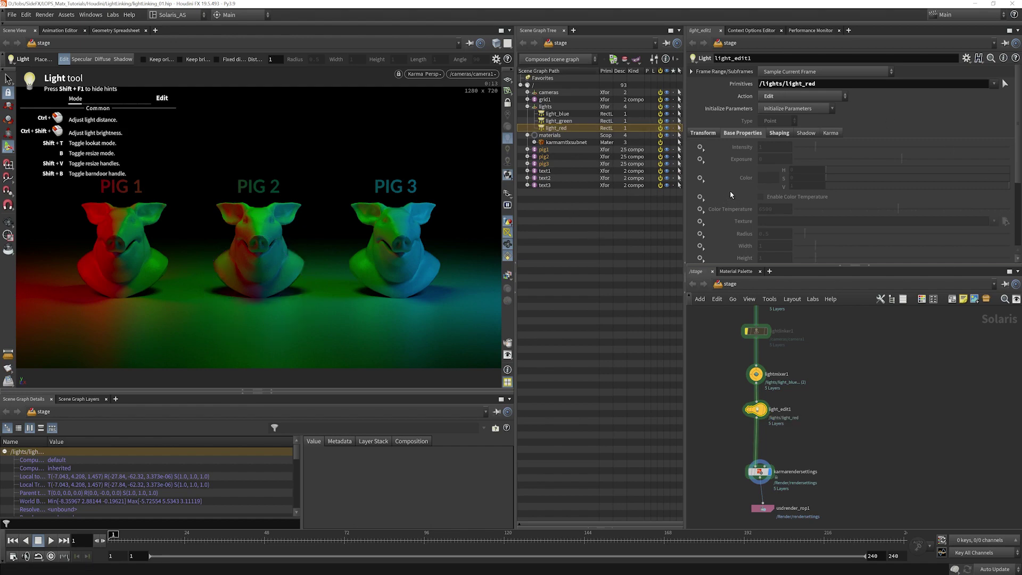
click(700, 178)
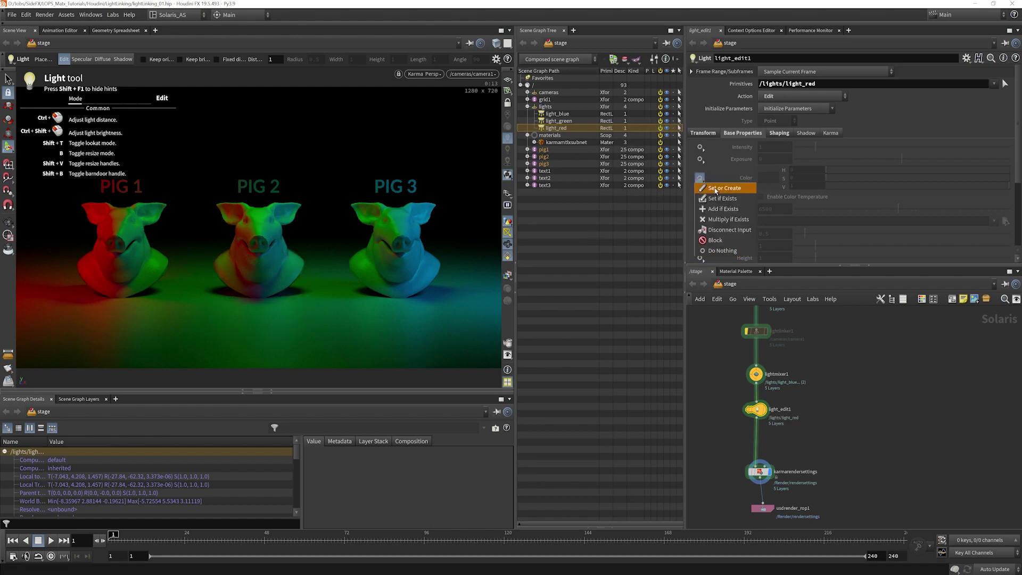
Step: Set light_red's colour override in light_edit1 to blue 003F7F (hue 210, saturation 1, value 0.5)
click(716, 187)
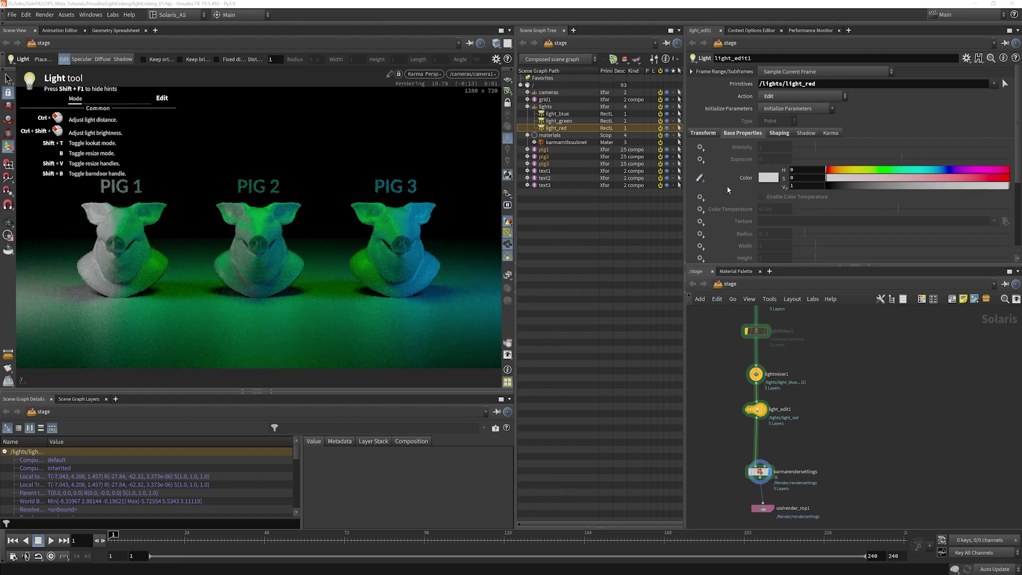
click(765, 181)
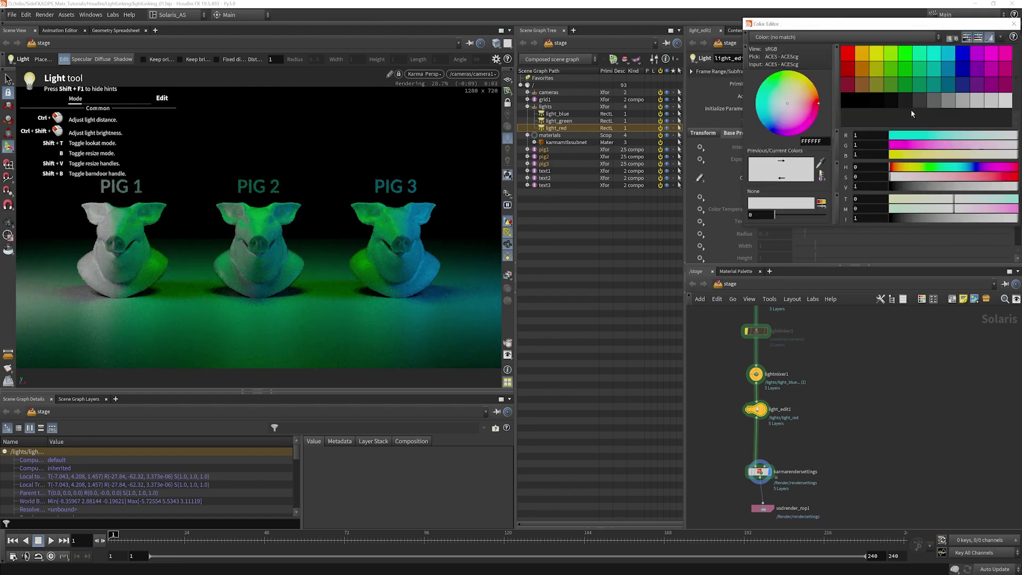
click(948, 70)
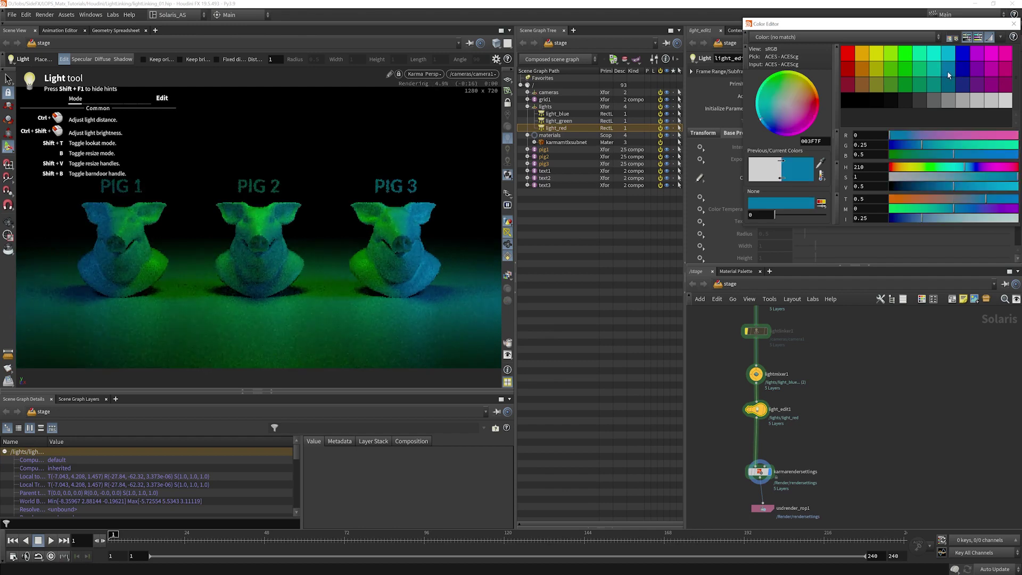
click(1014, 24)
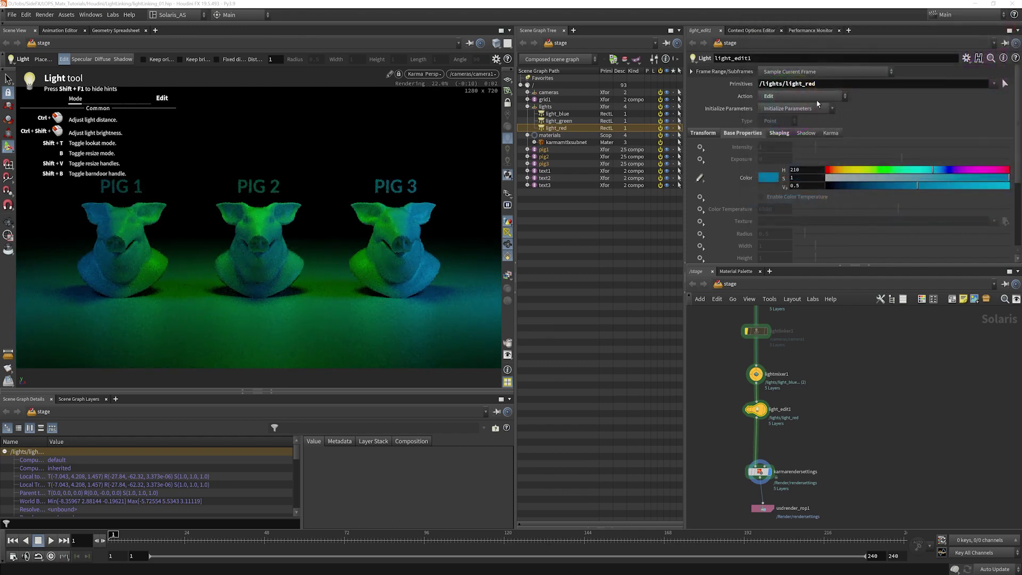
Step: Enable the exposure override in light_edit1 and raise light_red's exposure to about 4.15
click(702, 161)
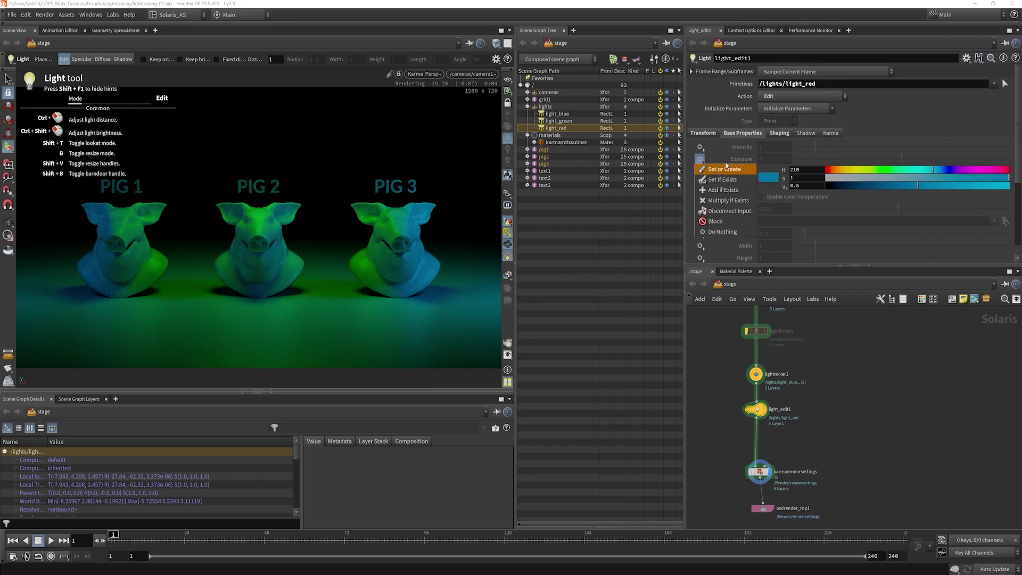
click(721, 167)
click(925, 159)
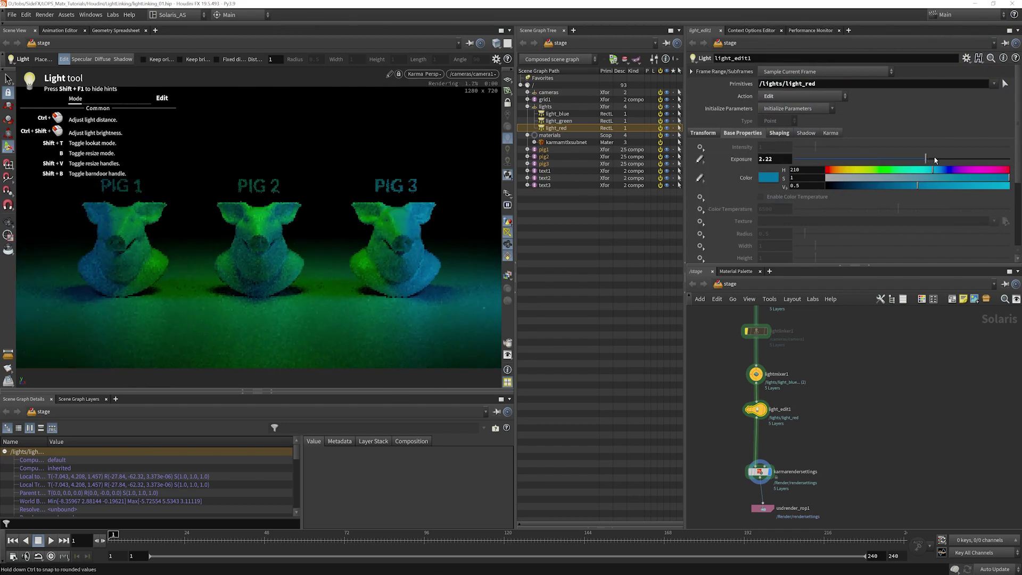
drag(933, 159, 946, 158)
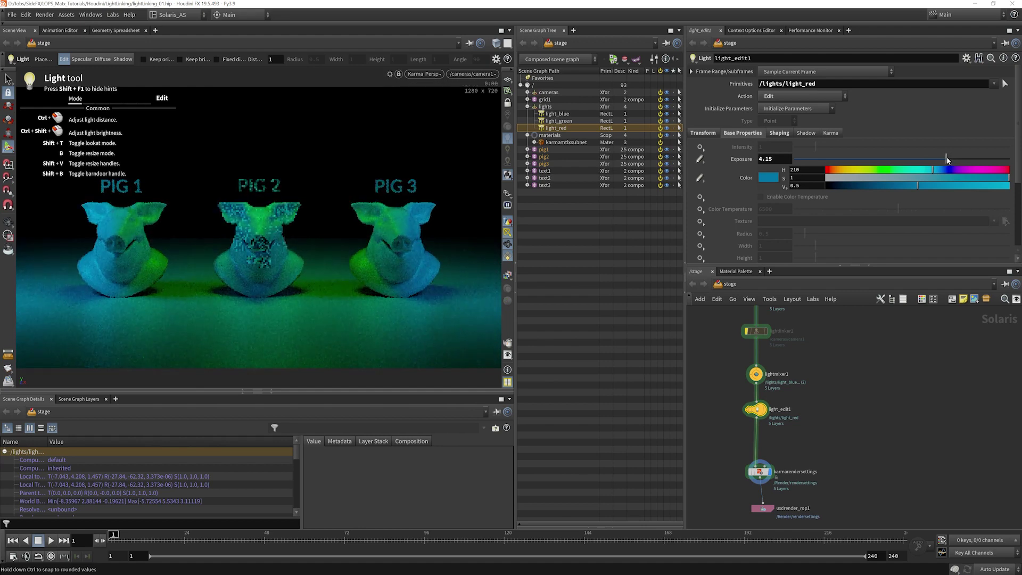